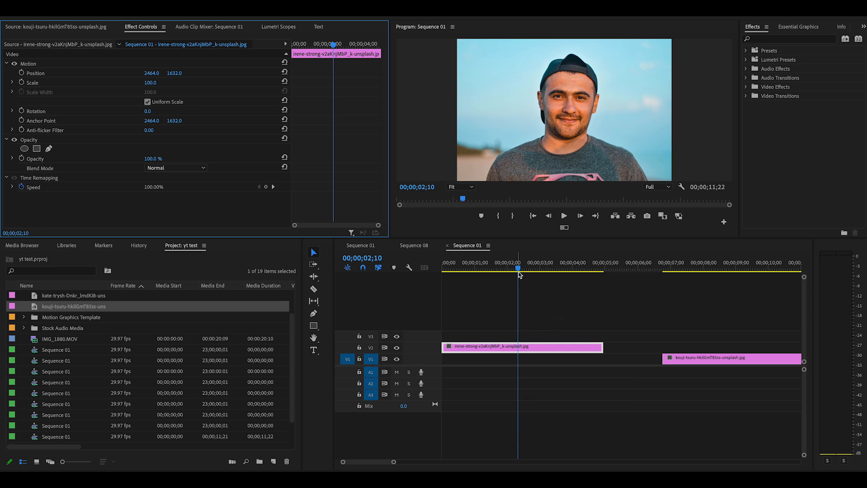
Draw a closed freehand opacity mask around the man's shoulders, head and cap on the portrait clip with the Pen tool
{"action": "left_click", "coordinate": [504, 350]}
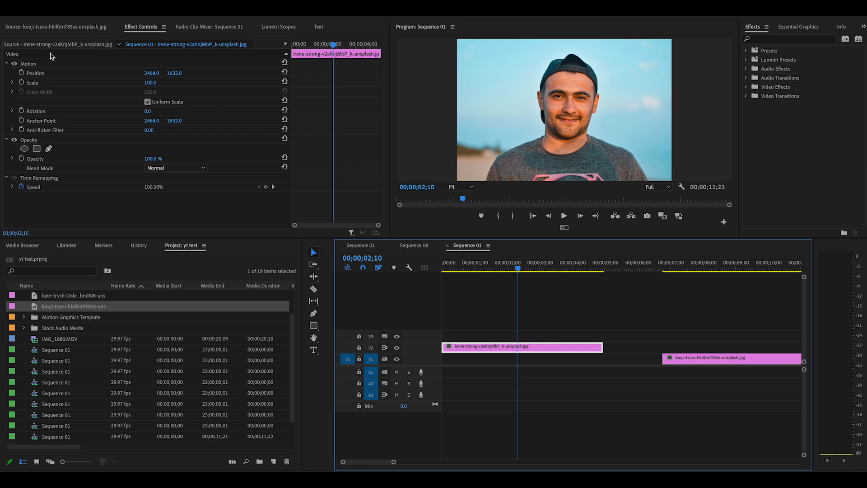
{"action": "left_click", "coordinate": [49, 149]}
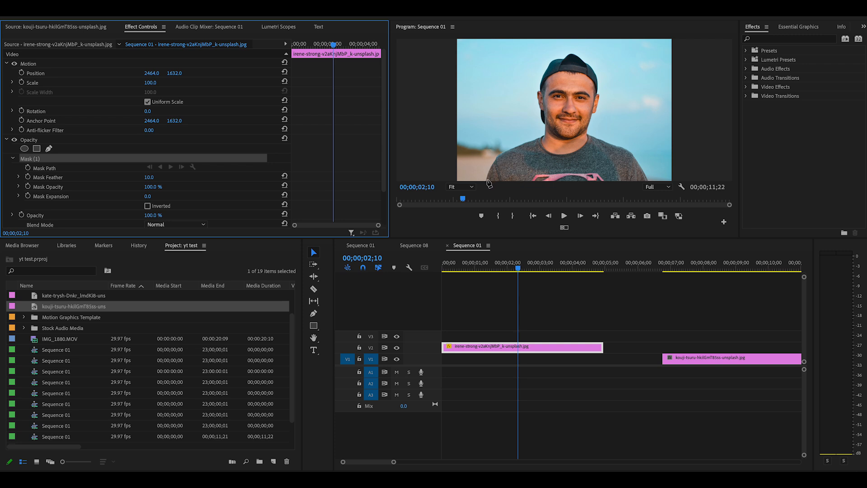
{"action": "left_click", "coordinate": [487, 179]}
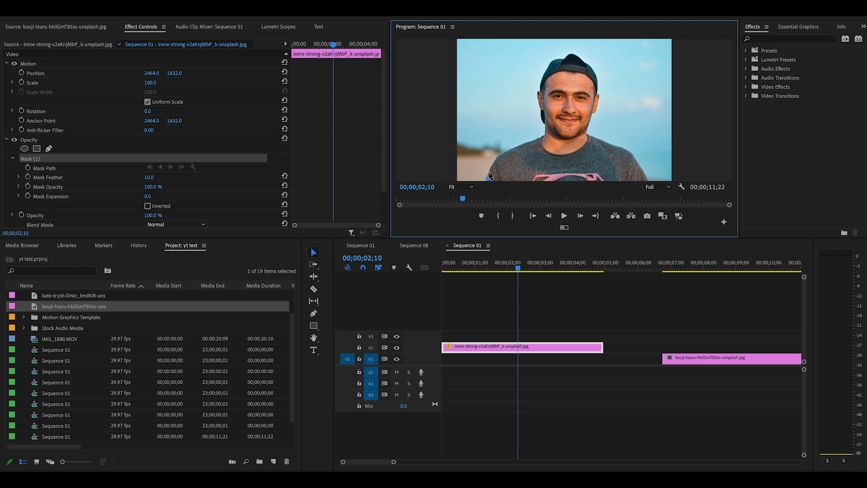
{"action": "left_click", "coordinate": [488, 171]}
{"action": "left_click", "coordinate": [493, 163]}
{"action": "left_click", "coordinate": [497, 157]}
{"action": "left_click", "coordinate": [515, 145]}
{"action": "left_click", "coordinate": [531, 139]}
{"action": "left_click", "coordinate": [540, 137]}
{"action": "left_click", "coordinate": [544, 135]}
{"action": "left_click", "coordinate": [541, 117]}
{"action": "left_click", "coordinate": [541, 112]}
{"action": "left_click", "coordinate": [540, 108]}
{"action": "left_click", "coordinate": [537, 99]}
{"action": "left_click", "coordinate": [538, 90]}
{"action": "left_click", "coordinate": [540, 82]}
{"action": "left_click", "coordinate": [542, 76]}
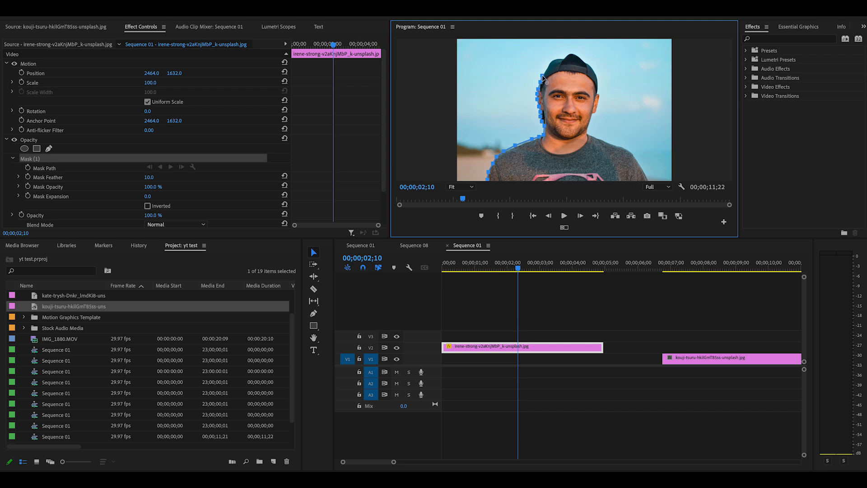
{"action": "left_click", "coordinate": [551, 60]}
{"action": "left_click", "coordinate": [557, 57]}
{"action": "left_click", "coordinate": [560, 58]}
{"action": "left_click", "coordinate": [565, 56]}
{"action": "left_click", "coordinate": [569, 53]}
{"action": "left_click", "coordinate": [573, 54]}
{"action": "left_click", "coordinate": [578, 56]}
{"action": "left_click", "coordinate": [583, 60]}
{"action": "left_click", "coordinate": [589, 65]}
{"action": "left_click", "coordinate": [593, 71]}
{"action": "left_click", "coordinate": [597, 78]}
{"action": "left_click", "coordinate": [598, 83]}
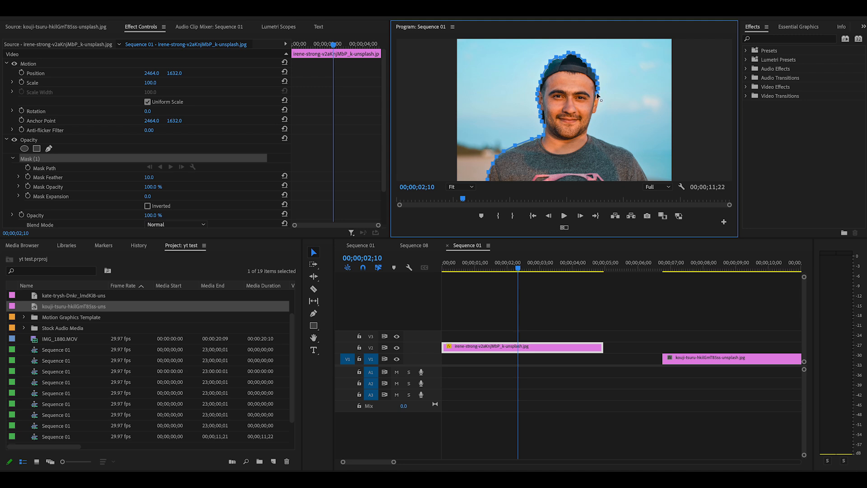
{"action": "left_click", "coordinate": [599, 98]}
{"action": "left_click", "coordinate": [599, 103]}
{"action": "left_click", "coordinate": [597, 110]}
{"action": "left_click", "coordinate": [590, 122]}
{"action": "left_click", "coordinate": [590, 127]}
{"action": "left_click", "coordinate": [588, 132]}
{"action": "left_click", "coordinate": [600, 139]}
{"action": "left_click", "coordinate": [607, 143]}
{"action": "left_click", "coordinate": [614, 145]}
{"action": "left_click", "coordinate": [620, 147]}
{"action": "left_click", "coordinate": [628, 151]}
{"action": "left_click", "coordinate": [633, 156]}
{"action": "left_click", "coordinate": [639, 166]}
{"action": "left_click", "coordinate": [645, 174]}
{"action": "left_click", "coordinate": [492, 180]}
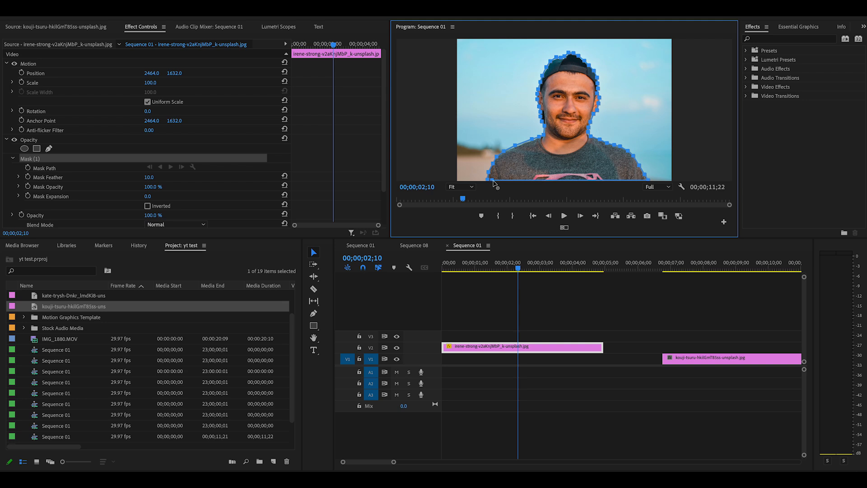
{"action": "left_click", "coordinate": [491, 181]}
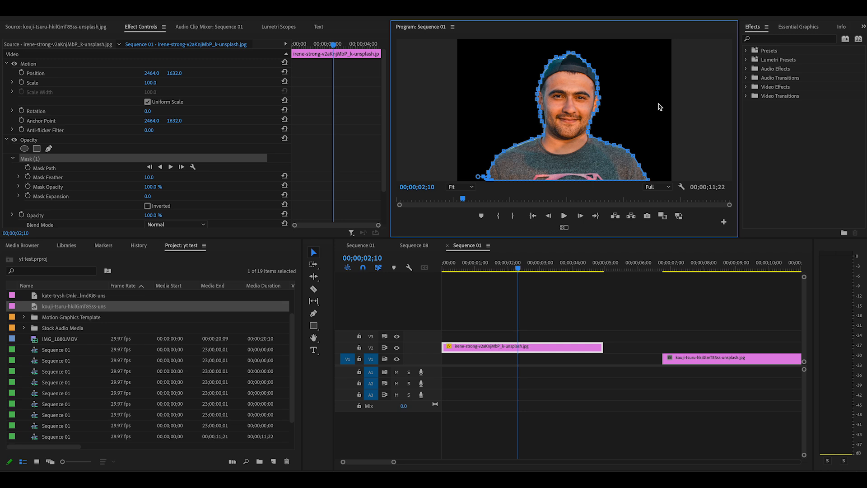
Move the park image clip on V1 to the sequence start, directly beneath the portrait clip, and check the composite with the playhead at 00;00;02;14
{"action": "left_click", "coordinate": [490, 349]}
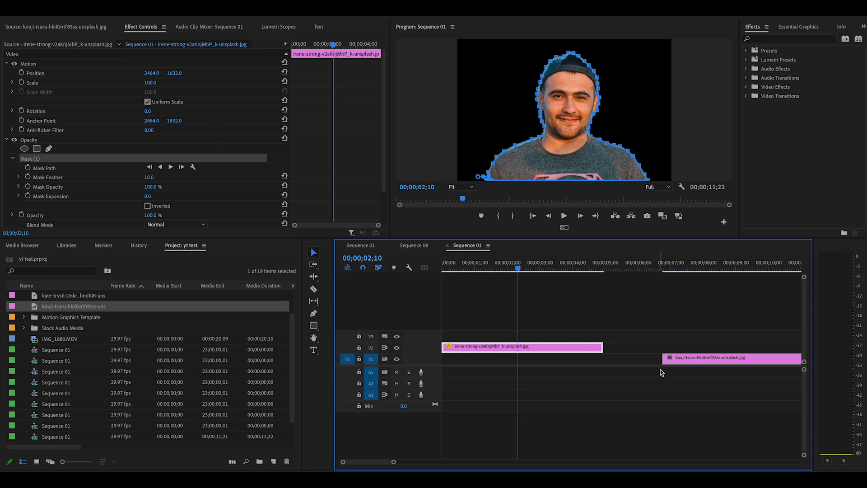
{"action": "left_click", "coordinate": [736, 266]}
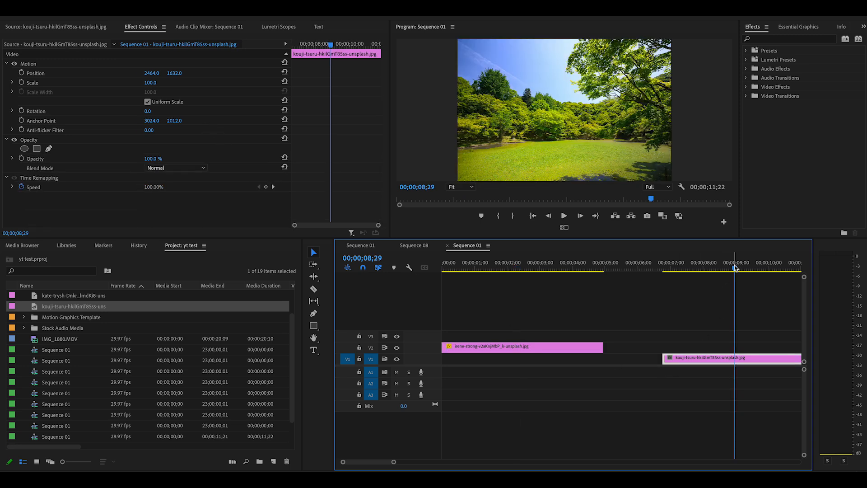
{"action": "mouse_move", "coordinate": [736, 269]}
{"action": "left_mouse_down"}
{"action": "mouse_move", "coordinate": [698, 269]}
{"action": "mouse_move", "coordinate": [739, 269]}
{"action": "left_mouse_up"}
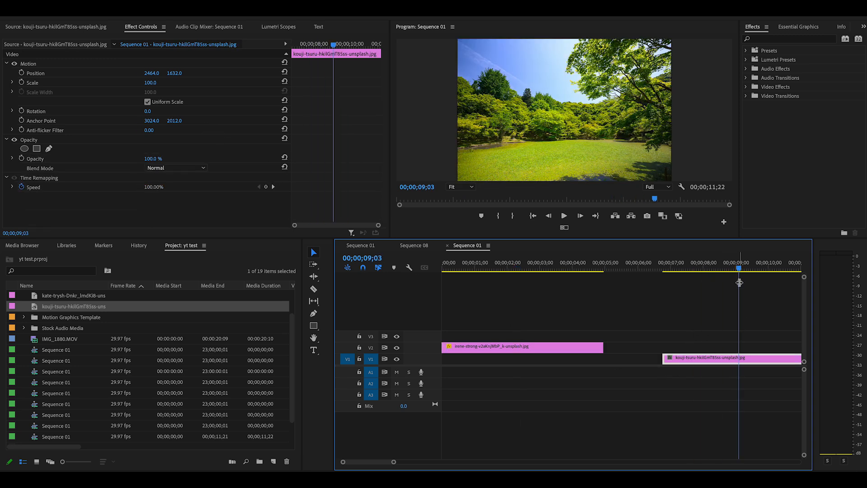
{"action": "left_click_drag", "start_coordinate": [751, 361], "coordinate": [531, 365]}
{"action": "left_click_drag", "start_coordinate": [739, 269], "coordinate": [525, 285]}
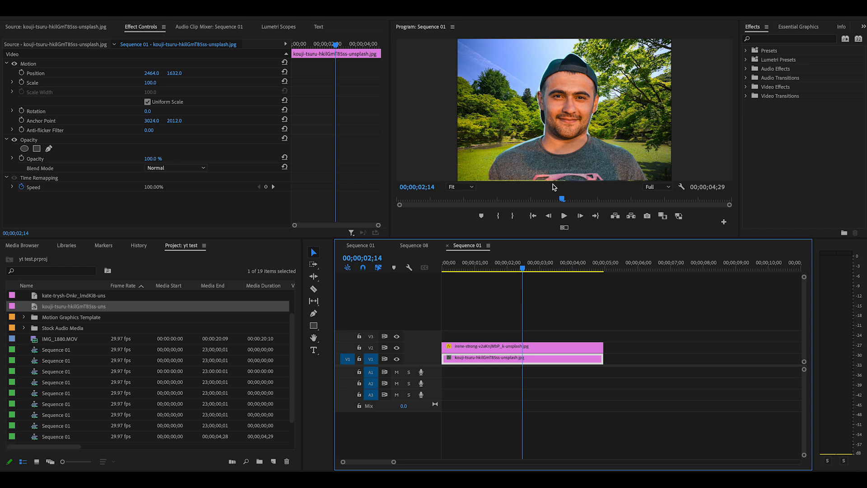
Lower the portrait clip in the frame by setting its vertical position to 1672
{"action": "left_click", "coordinate": [491, 347]}
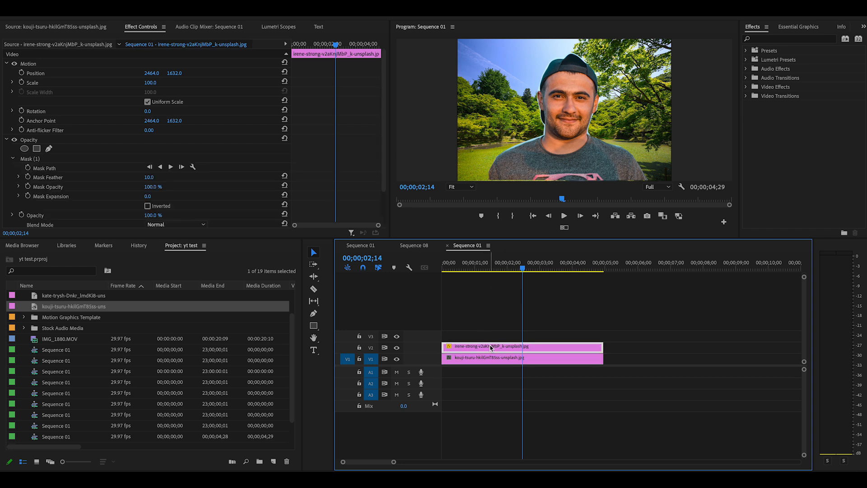
{"action": "mouse_move", "coordinate": [174, 73]}
{"action": "left_mouse_down"}
{"action": "mouse_move", "coordinate": [190, 73]}
{"action": "mouse_move", "coordinate": [46, 73]}
{"action": "mouse_move", "coordinate": [194, 73]}
{"action": "mouse_move", "coordinate": [180, 73]}
{"action": "left_mouse_up"}
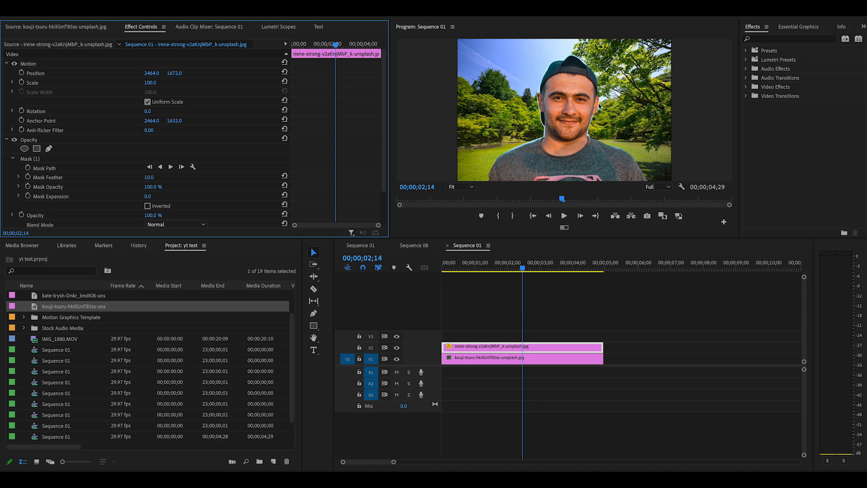
Refine the portrait's mask with feather 0 and expansion -37, and set the clip's vertical position to 1704
{"action": "left_click", "coordinate": [488, 348]}
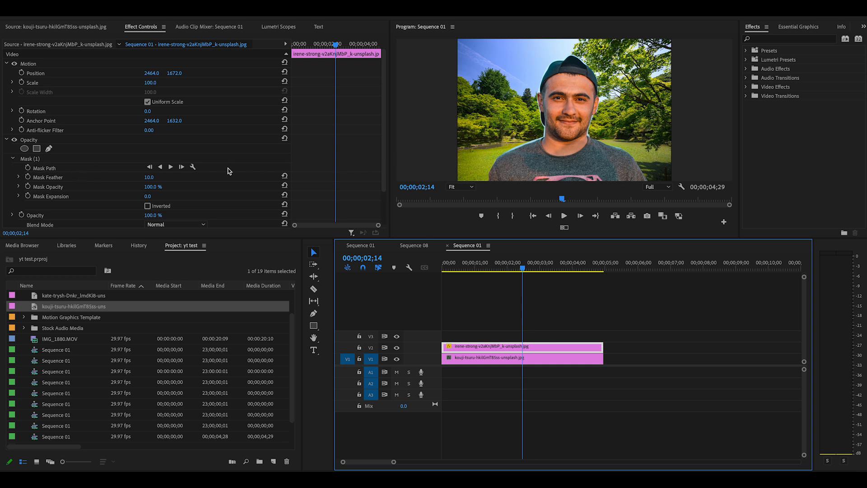
{"action": "mouse_move", "coordinate": [150, 179]}
{"action": "left_mouse_down"}
{"action": "mouse_move", "coordinate": [250, 179]}
{"action": "mouse_move", "coordinate": [144, 179]}
{"action": "left_mouse_up"}
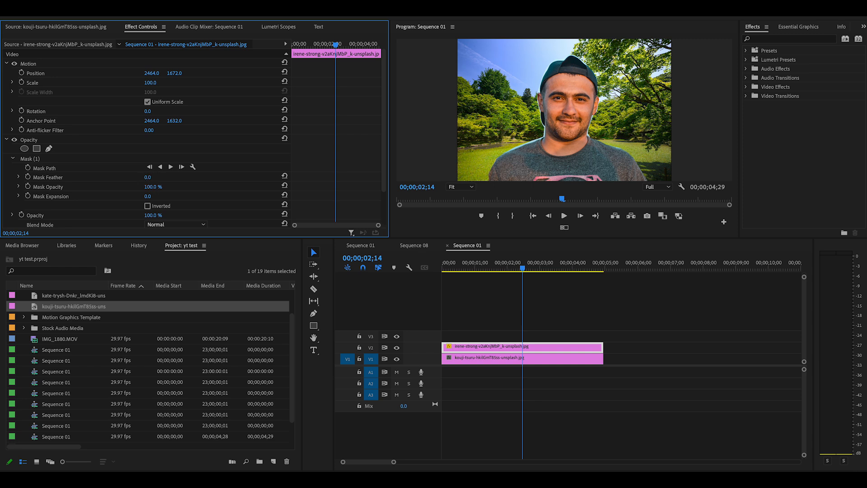
{"action": "mouse_move", "coordinate": [153, 187]}
{"action": "left_mouse_down"}
{"action": "mouse_move", "coordinate": [108, 186]}
{"action": "mouse_move", "coordinate": [156, 187]}
{"action": "left_mouse_up"}
{"action": "mouse_move", "coordinate": [148, 197]}
{"action": "left_mouse_down"}
{"action": "mouse_move", "coordinate": [188, 198]}
{"action": "mouse_move", "coordinate": [146, 197]}
{"action": "left_mouse_up"}
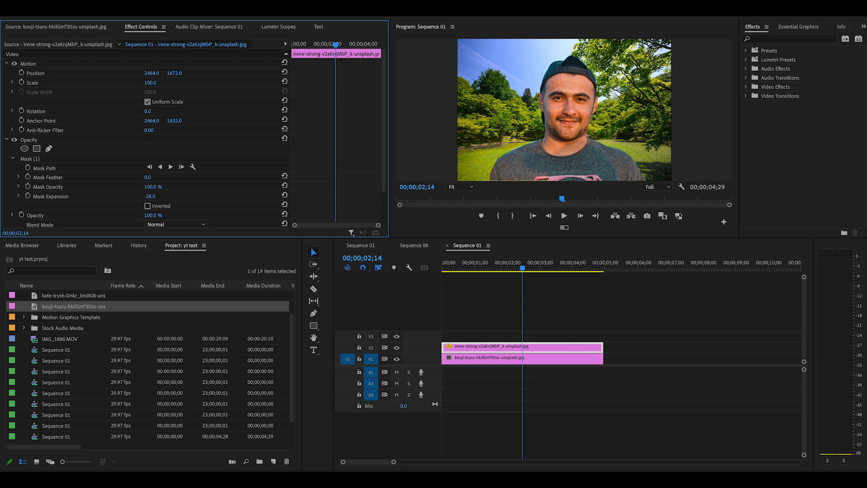
{"action": "left_click_drag", "start_coordinate": [143, 198], "coordinate": [139, 198]}
{"action": "left_click_drag", "start_coordinate": [174, 73], "coordinate": [182, 73]}
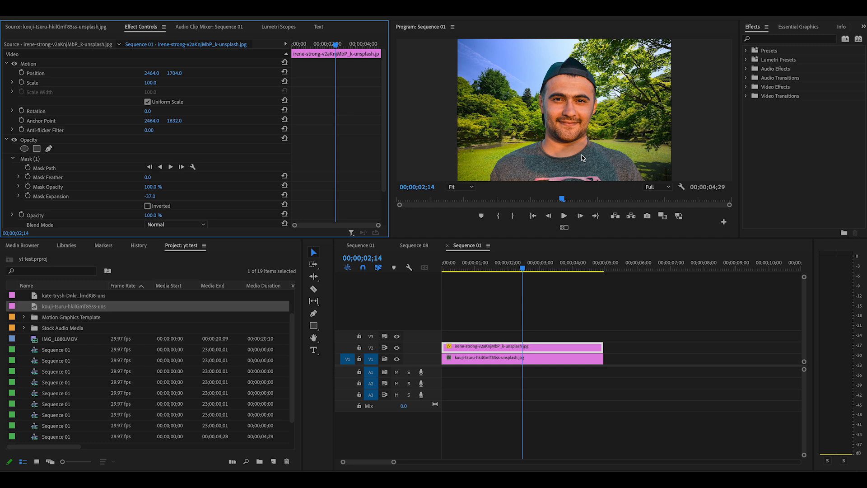
Apply the Gaussian Blur effect to the park background clip on V1 and set its blurriness to 131
{"action": "left_click", "coordinate": [767, 40]}
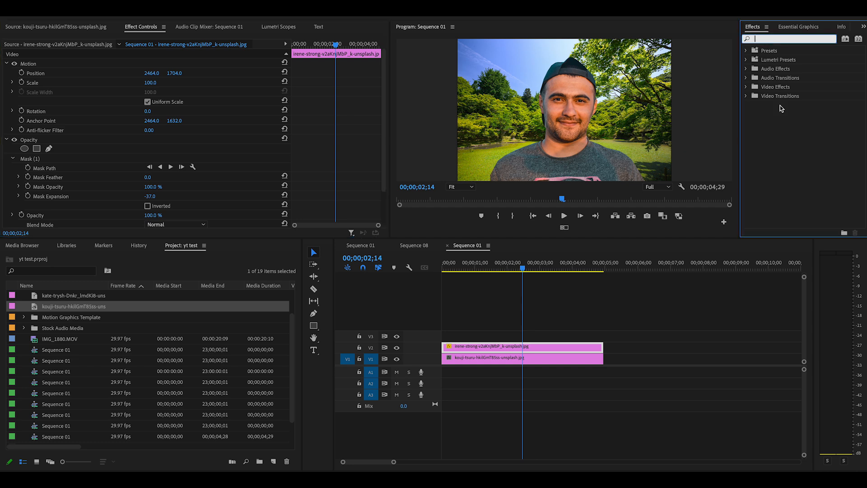
{"action": "type", "text": "blur"}
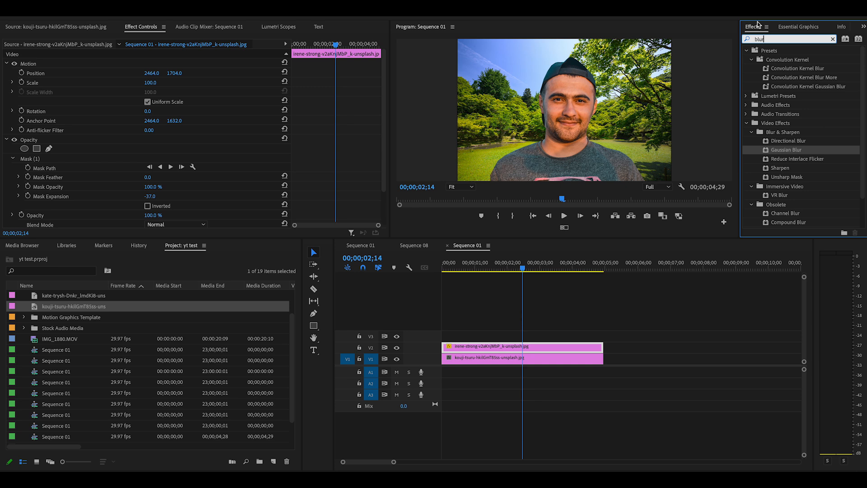
{"action": "left_click_drag", "start_coordinate": [769, 154], "coordinate": [517, 358]}
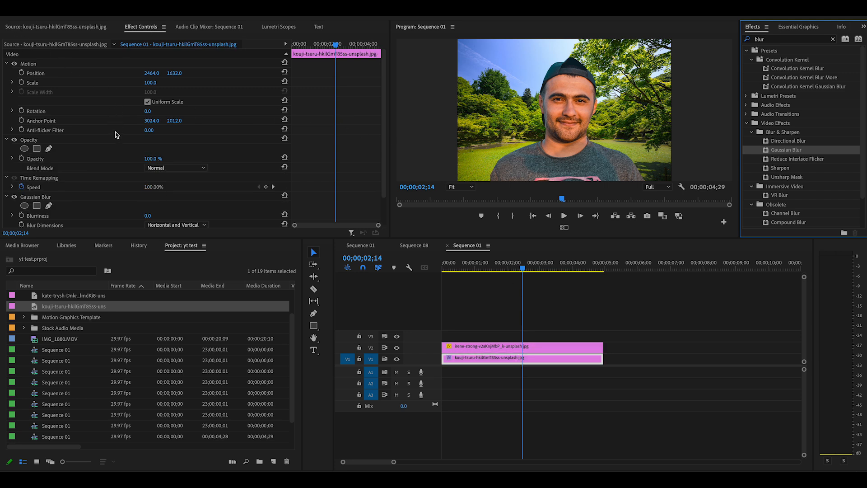
{"action": "scroll", "coordinate": [118, 183], "scroll_direction": "down", "scroll_amount": 2}
{"action": "left_click_drag", "start_coordinate": [148, 185], "coordinate": [148, 185]}
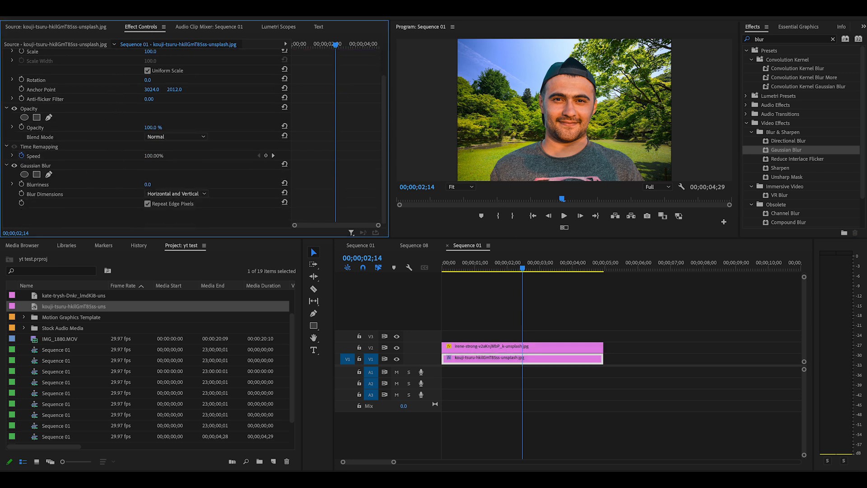
{"action": "left_click_drag", "start_coordinate": [148, 185], "coordinate": [204, 186]}
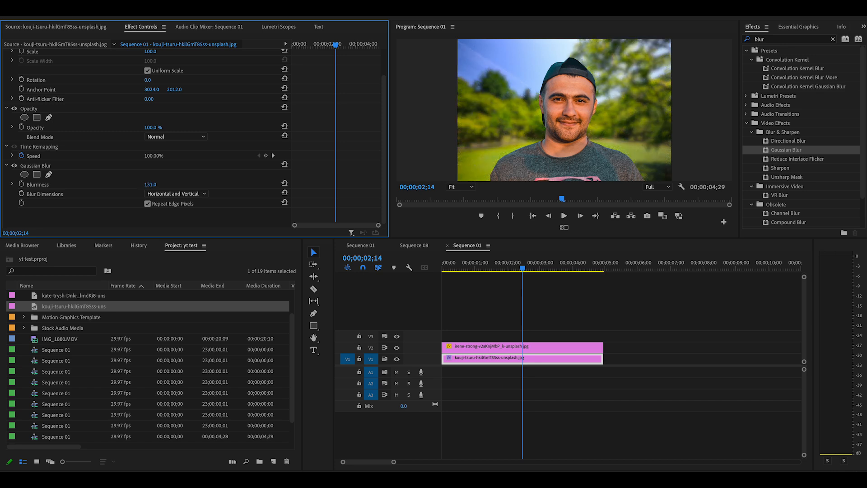